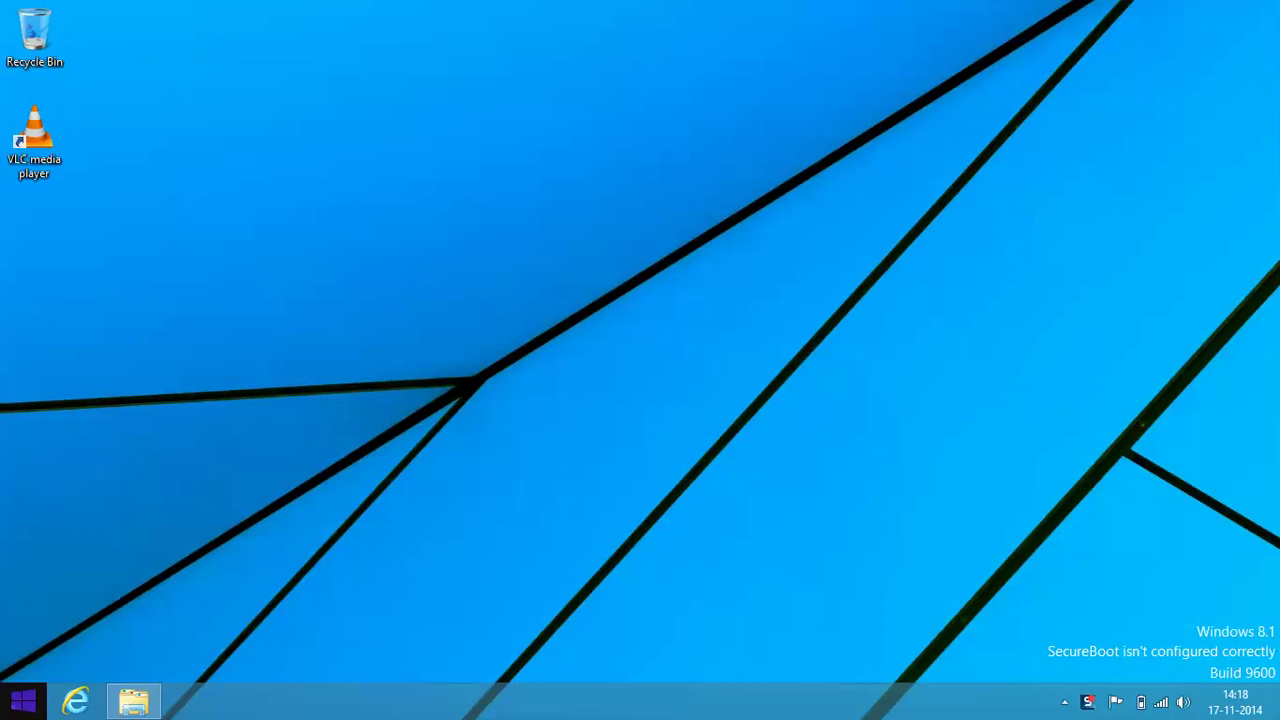
Open the Accounts page from the user name menu on the Start screen.
key("super")
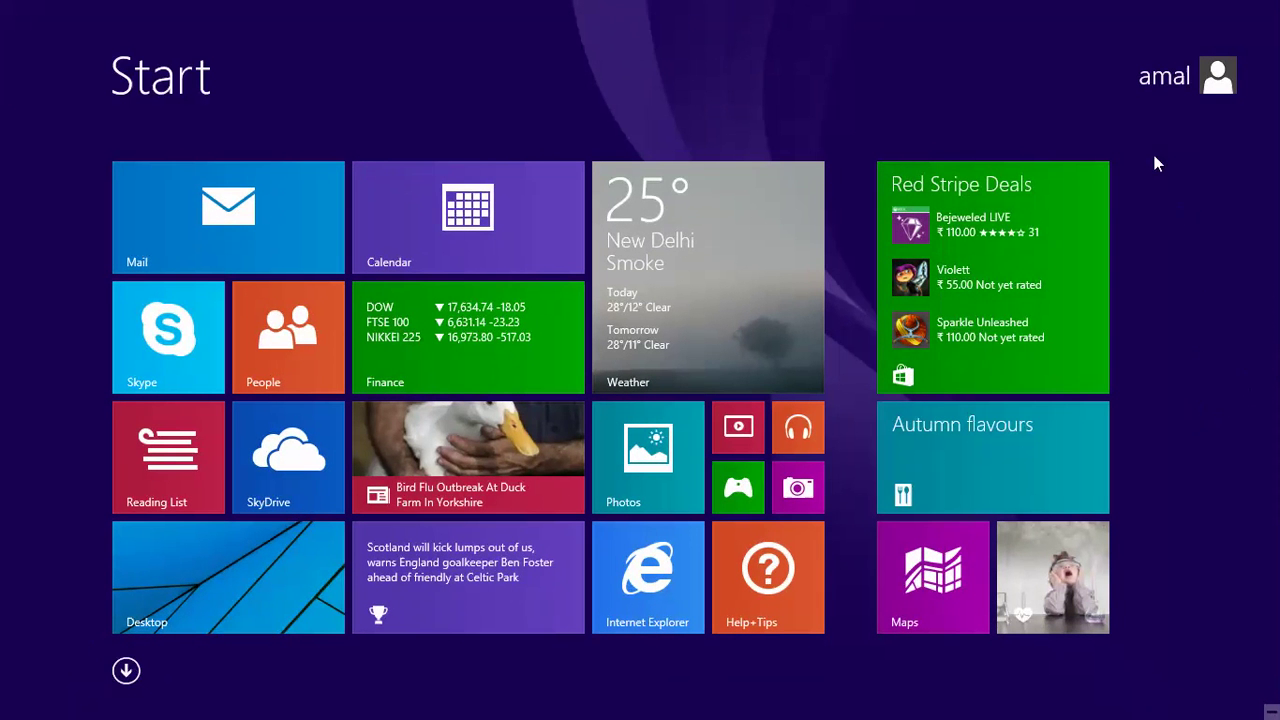
left_click(1163, 85)
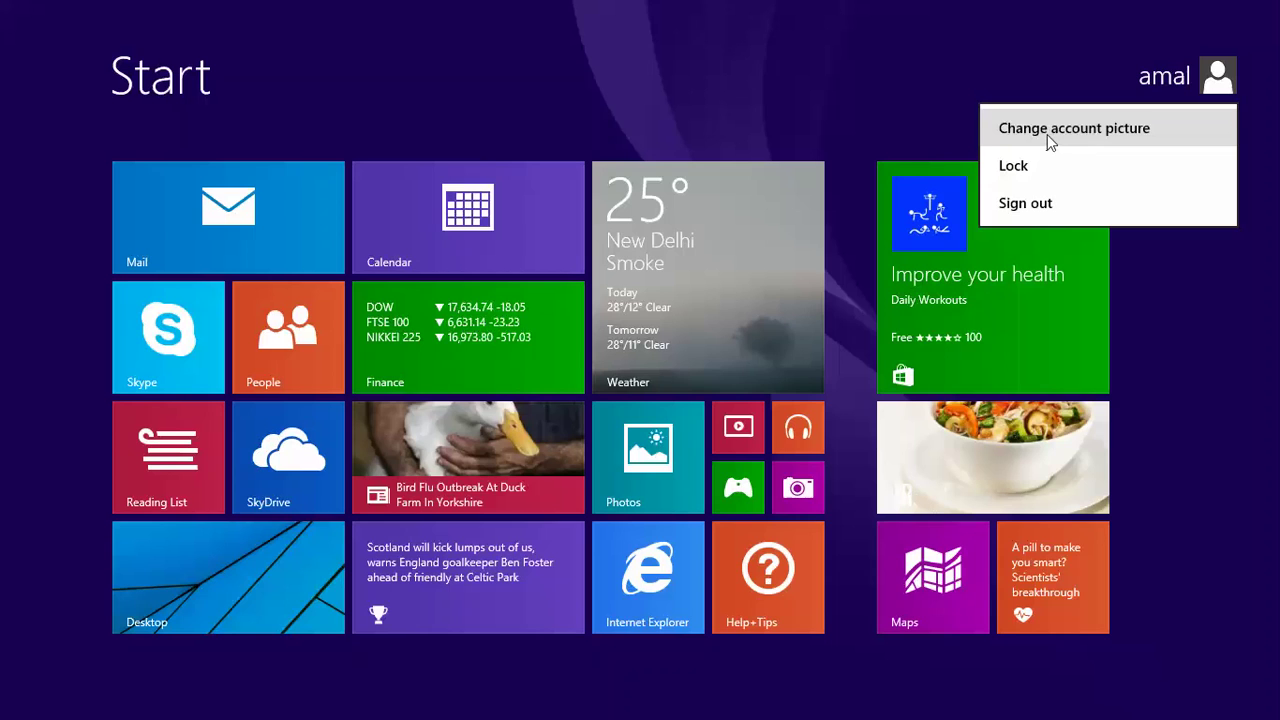
left_click(1047, 134)
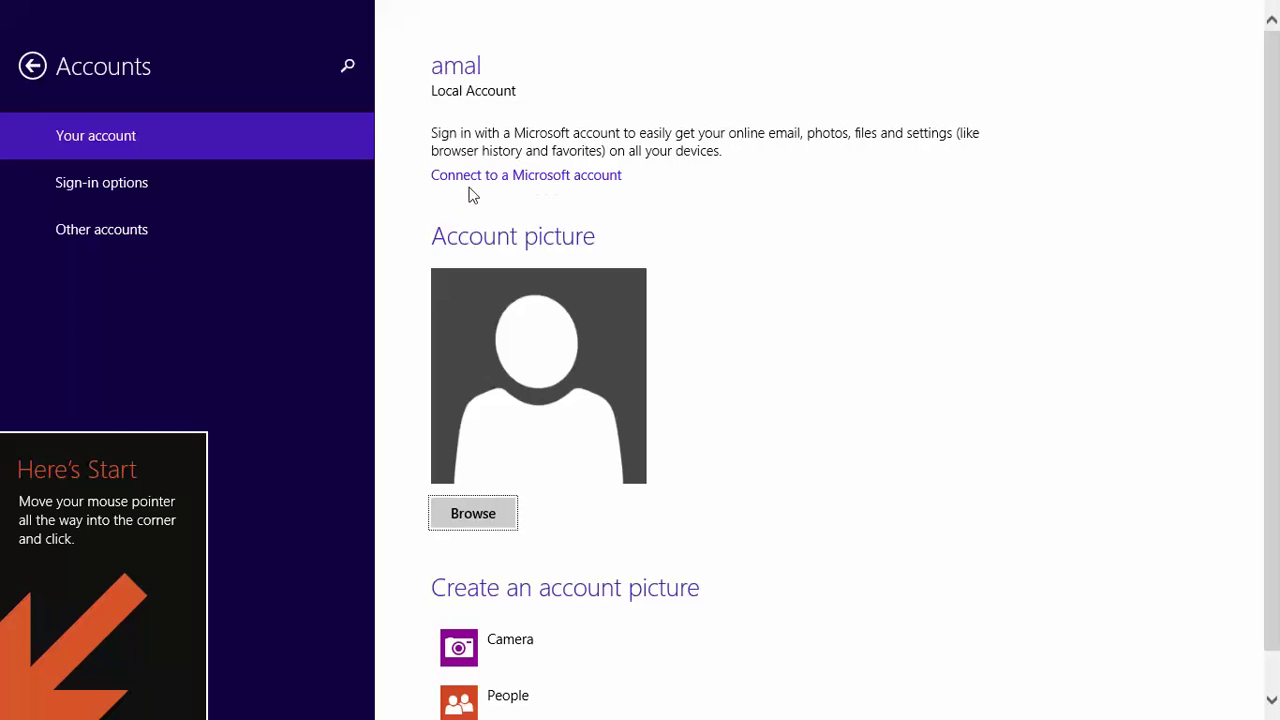
left_click(584, 180)
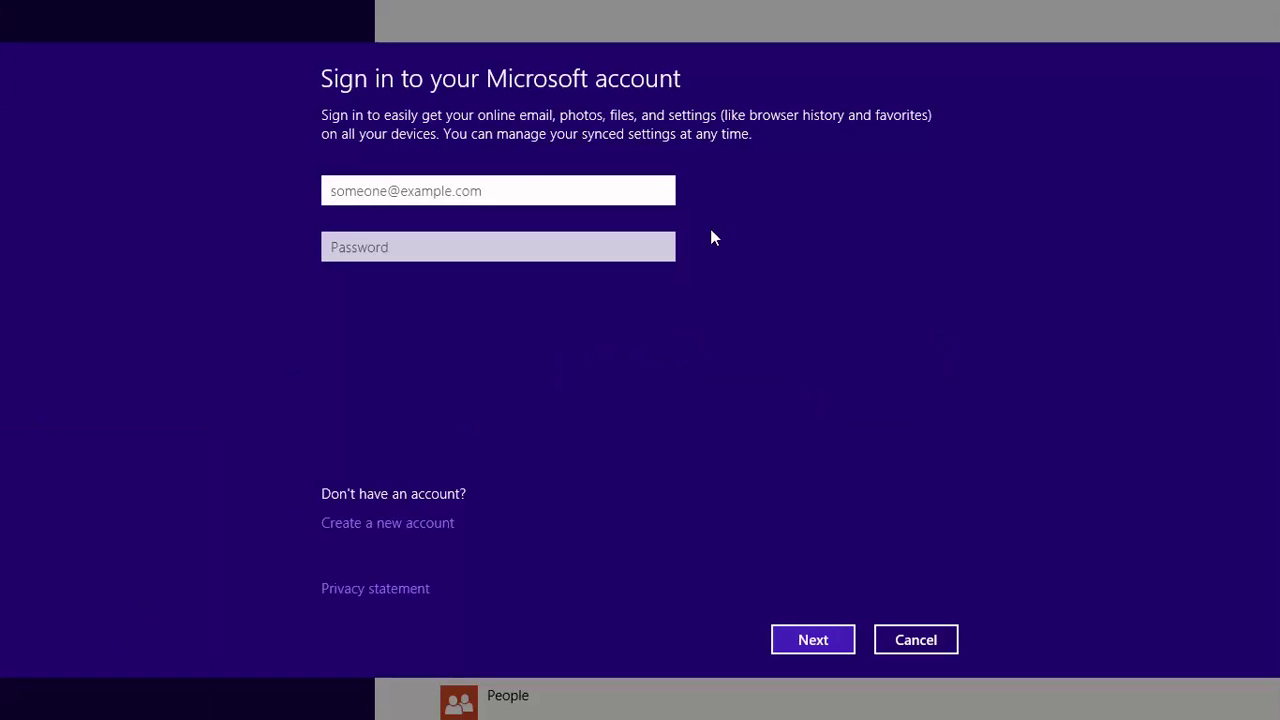
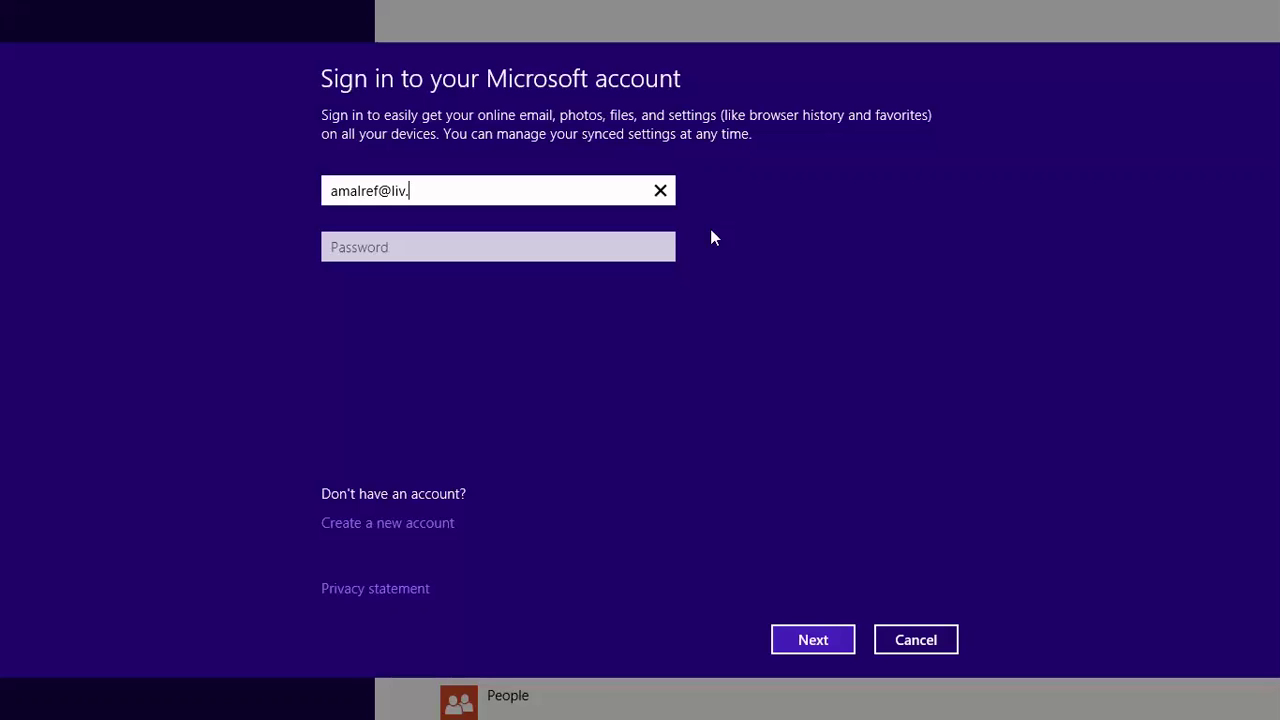
Enter the Microsoft account password, retyping it after a mistake.
left_click(637, 251)
type("•")
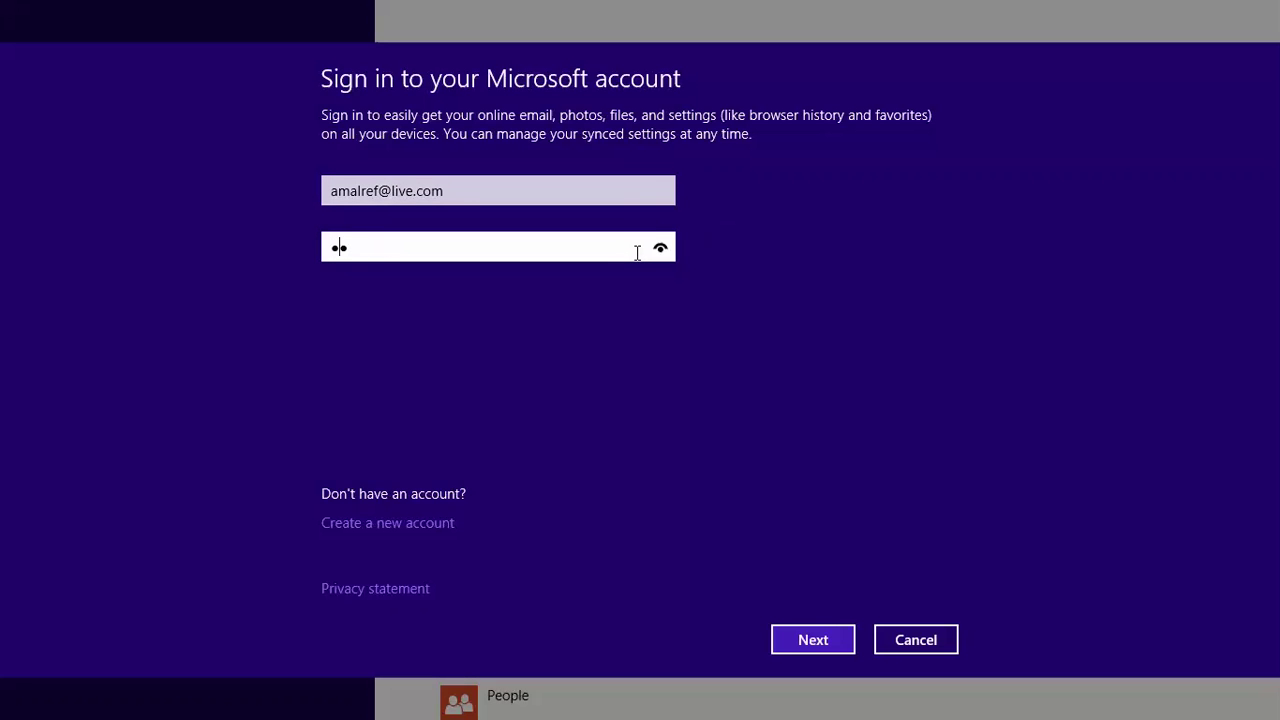
type("•••••••••")
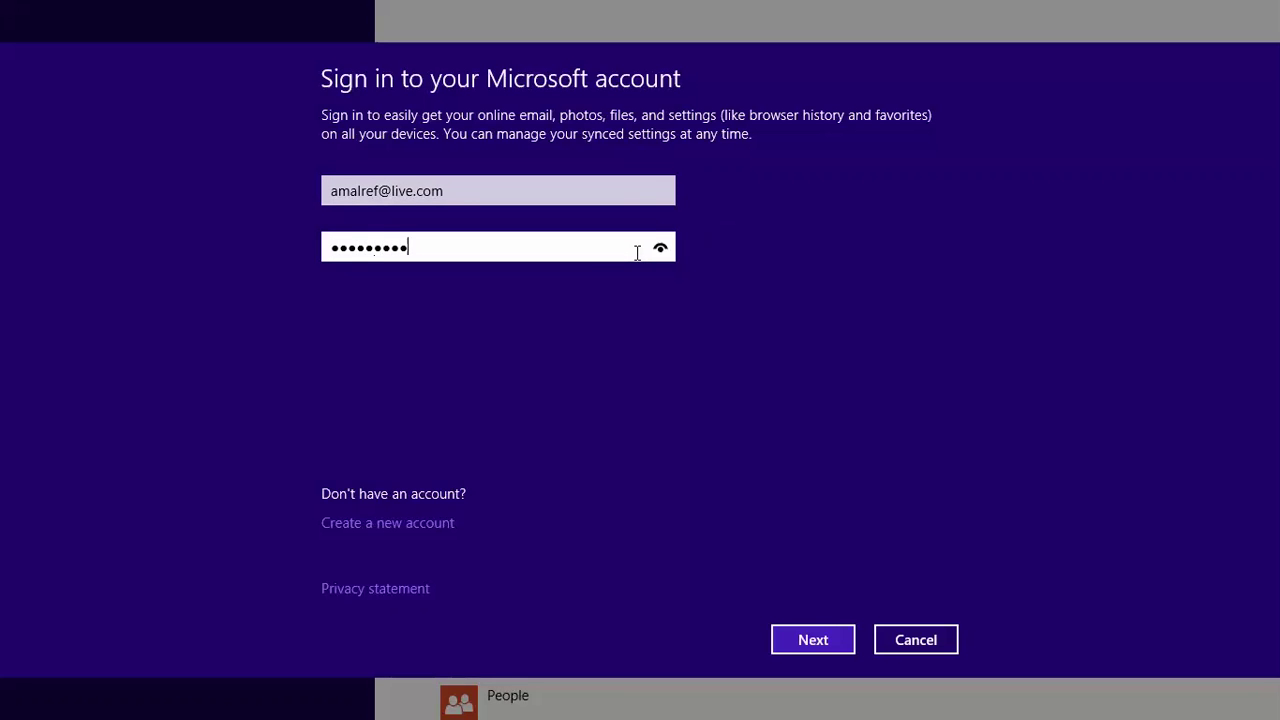
type("•••")
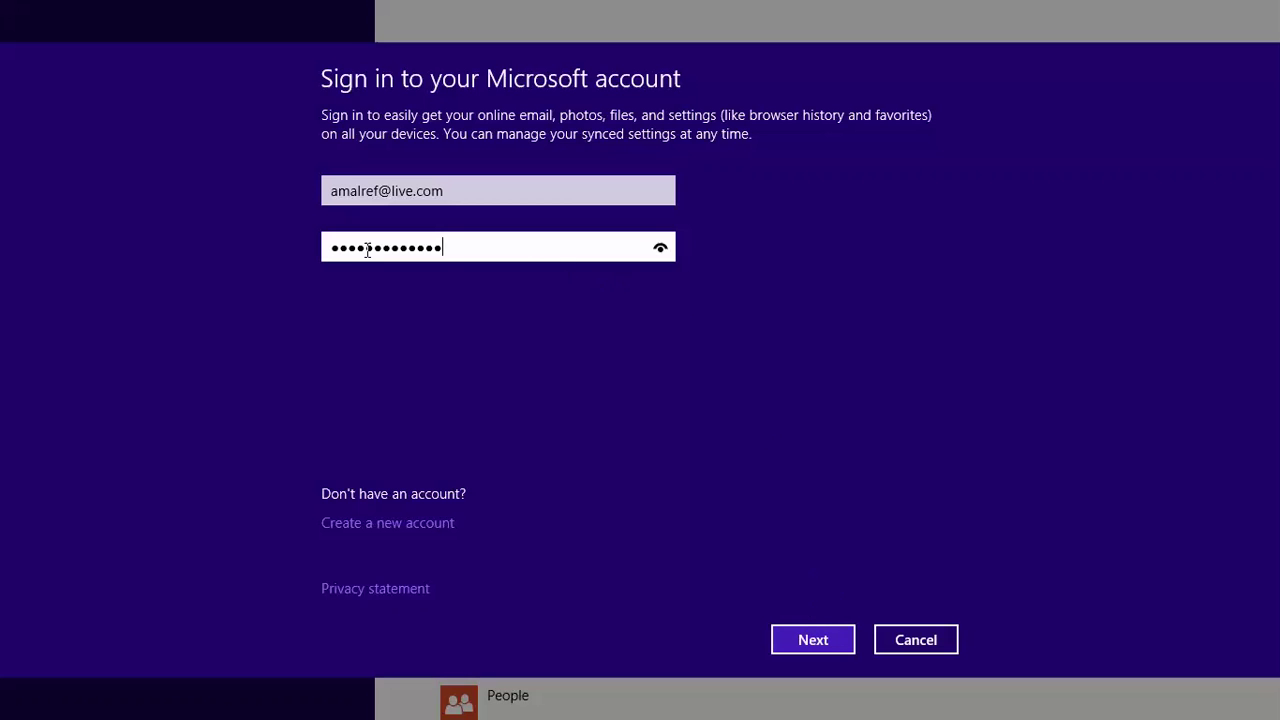
double_click(415, 247)
key("BackSpace")
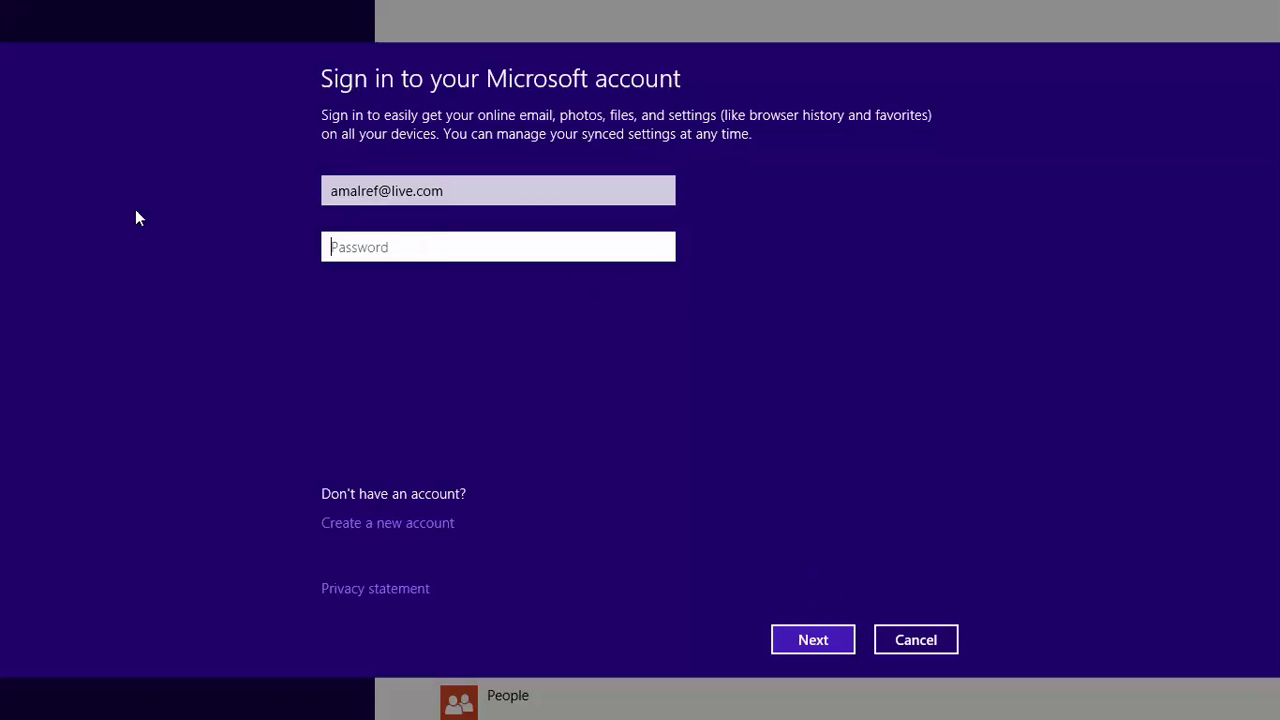
type("••")
key("BackSpace")
key("BackSpace")
type("•••")
type("••••••")
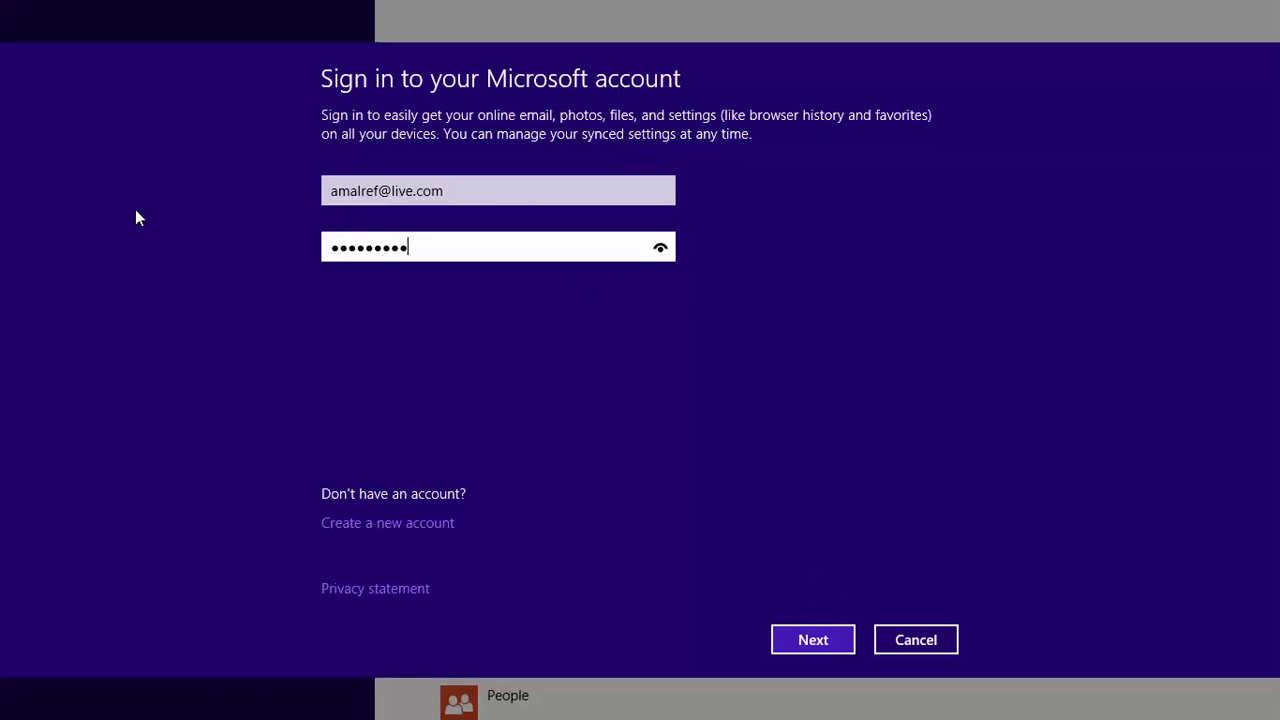
Submit the sign-in and enter 1324 as the phone number's last four digits.
left_click(794, 636)
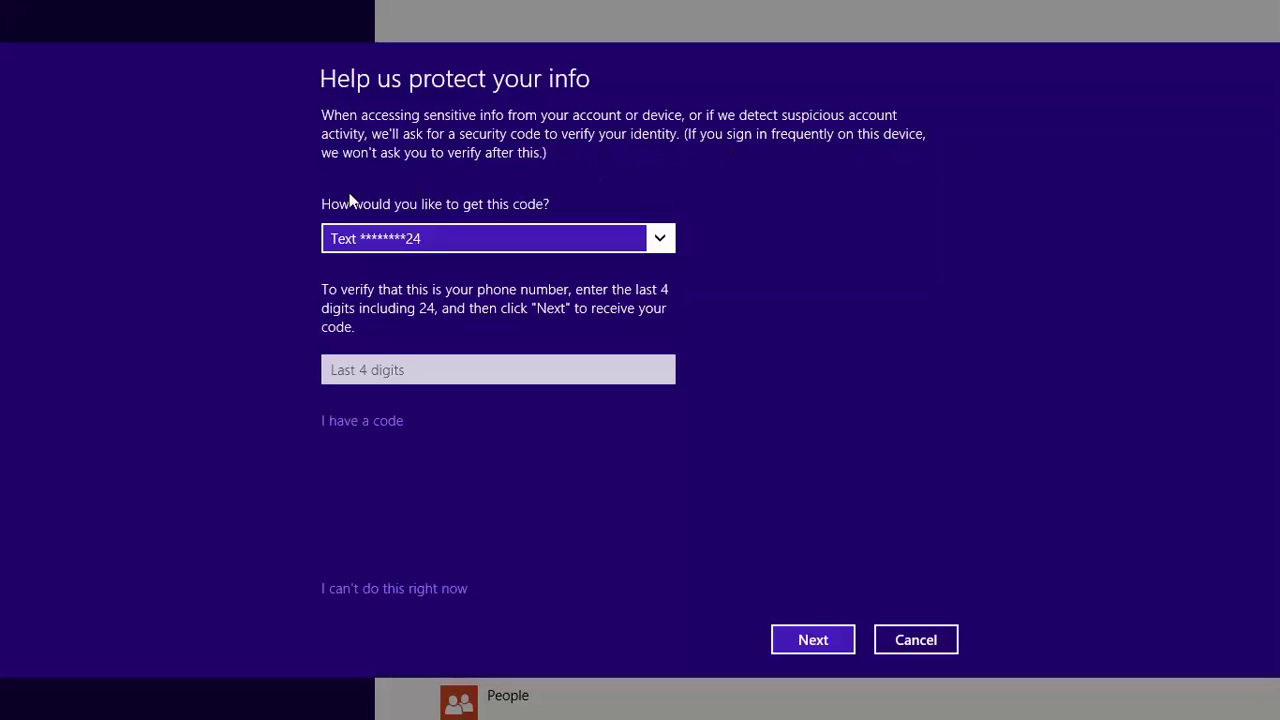
left_click(405, 364)
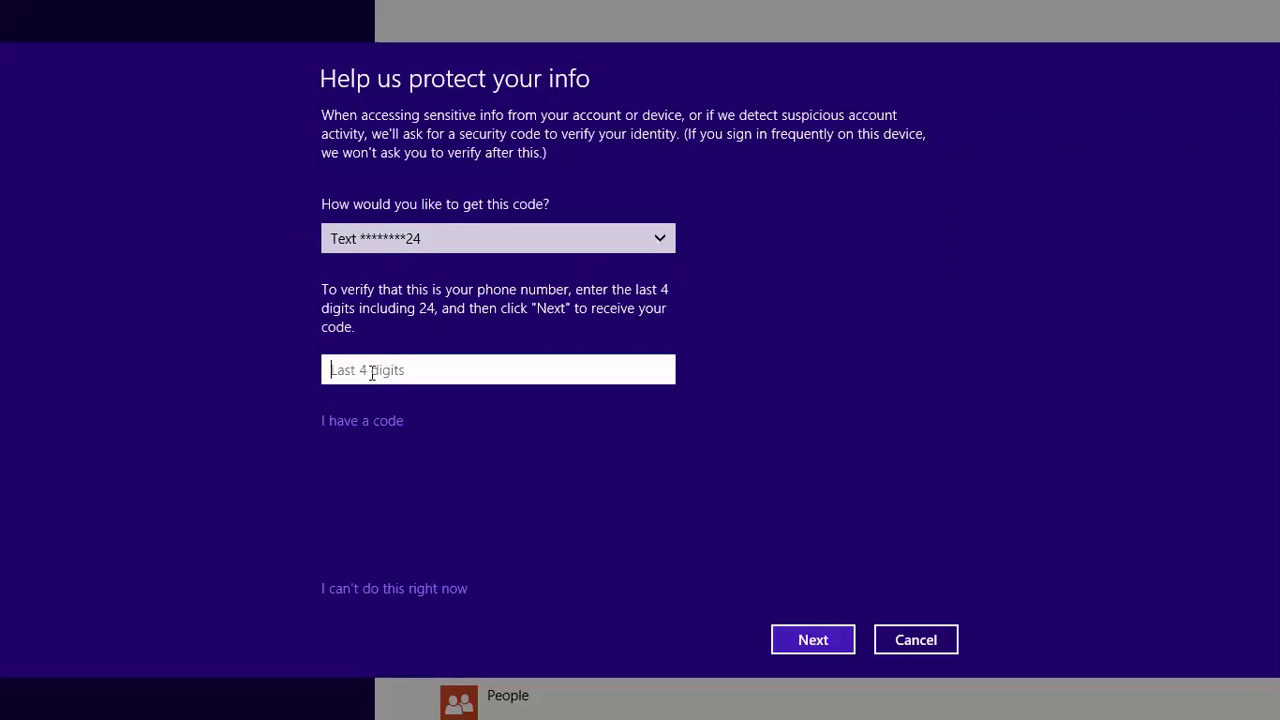
type("13")
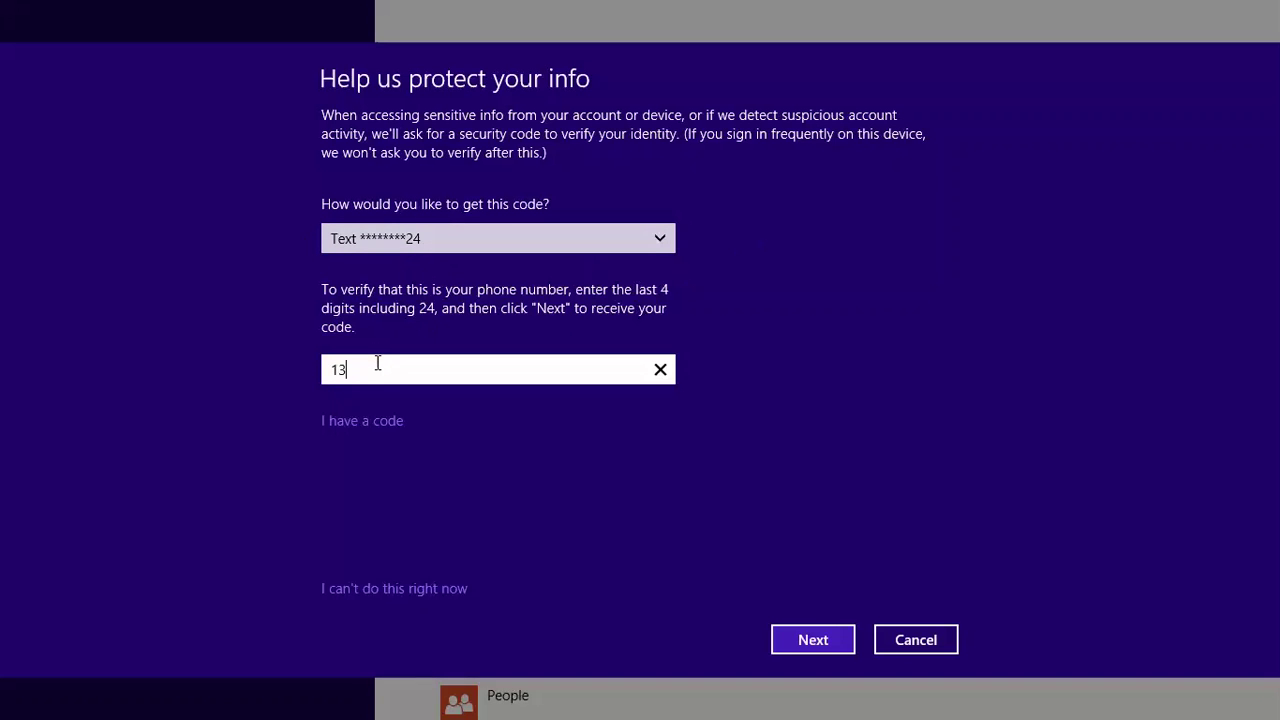
type("24")
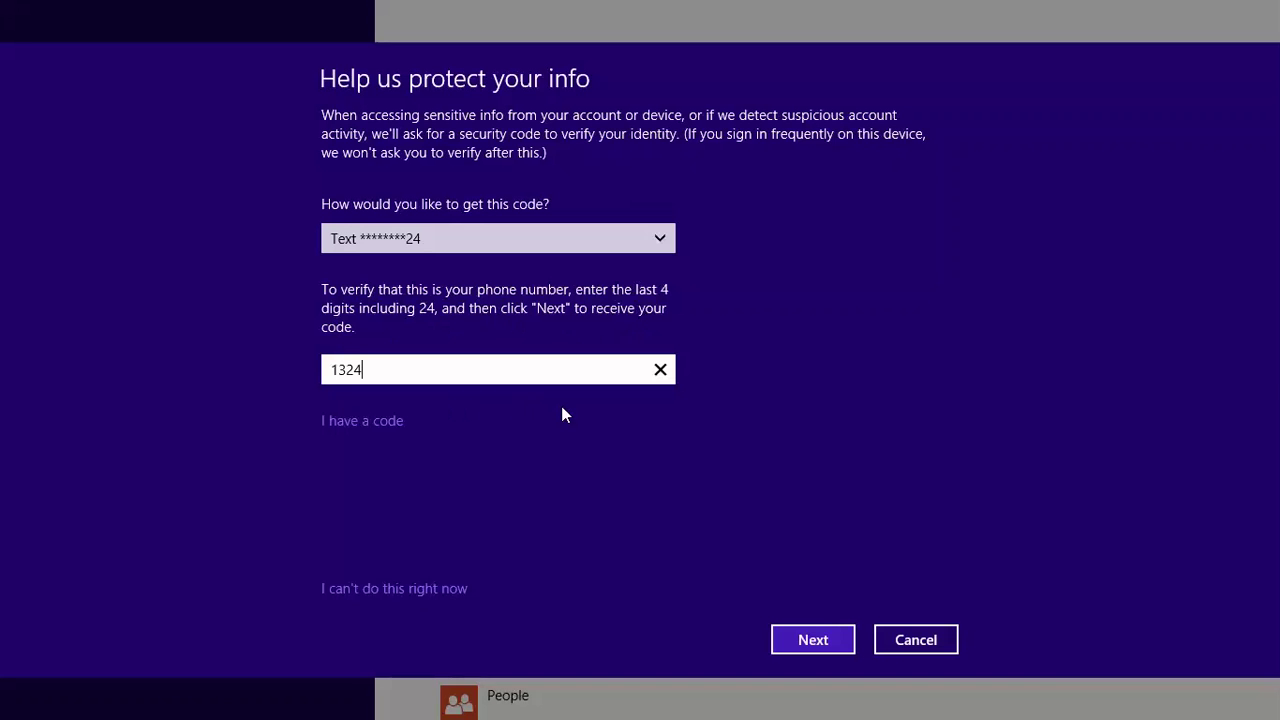
left_click(820, 641)
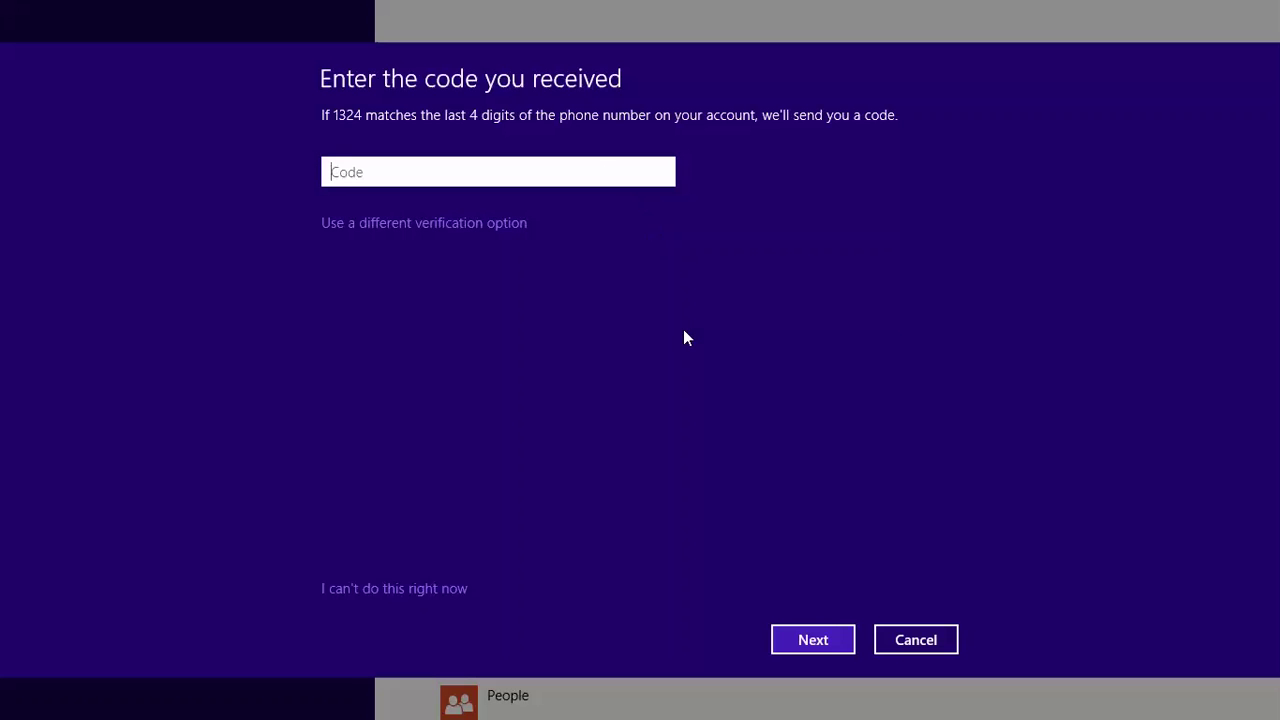
left_click(797, 640)
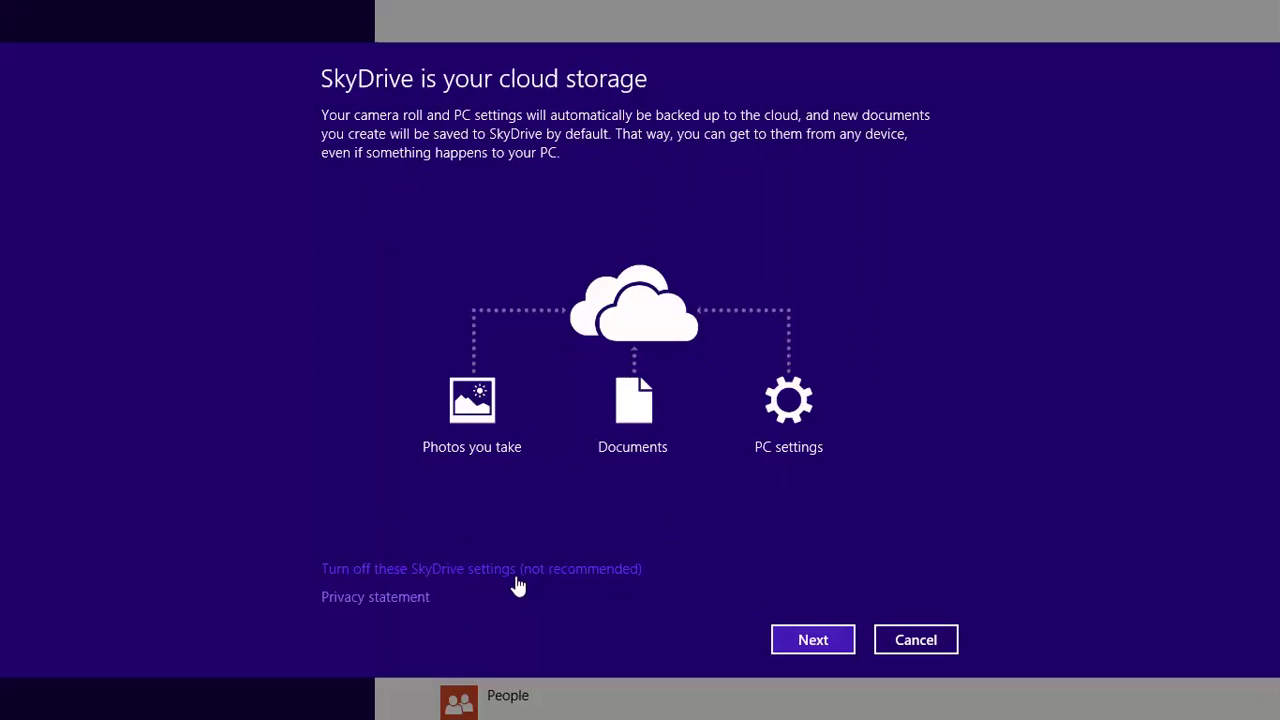
left_click(813, 640)
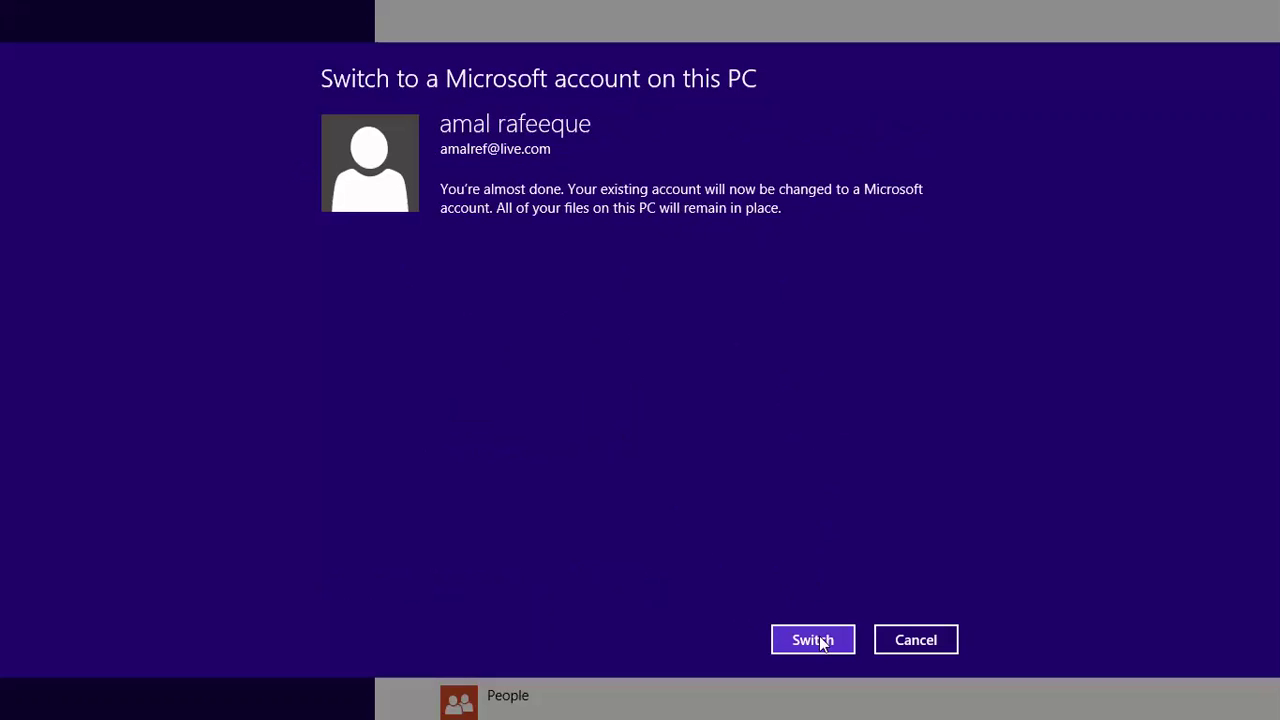
Confirm the switch to the Microsoft account and go to the Start screen.
left_click(818, 648)
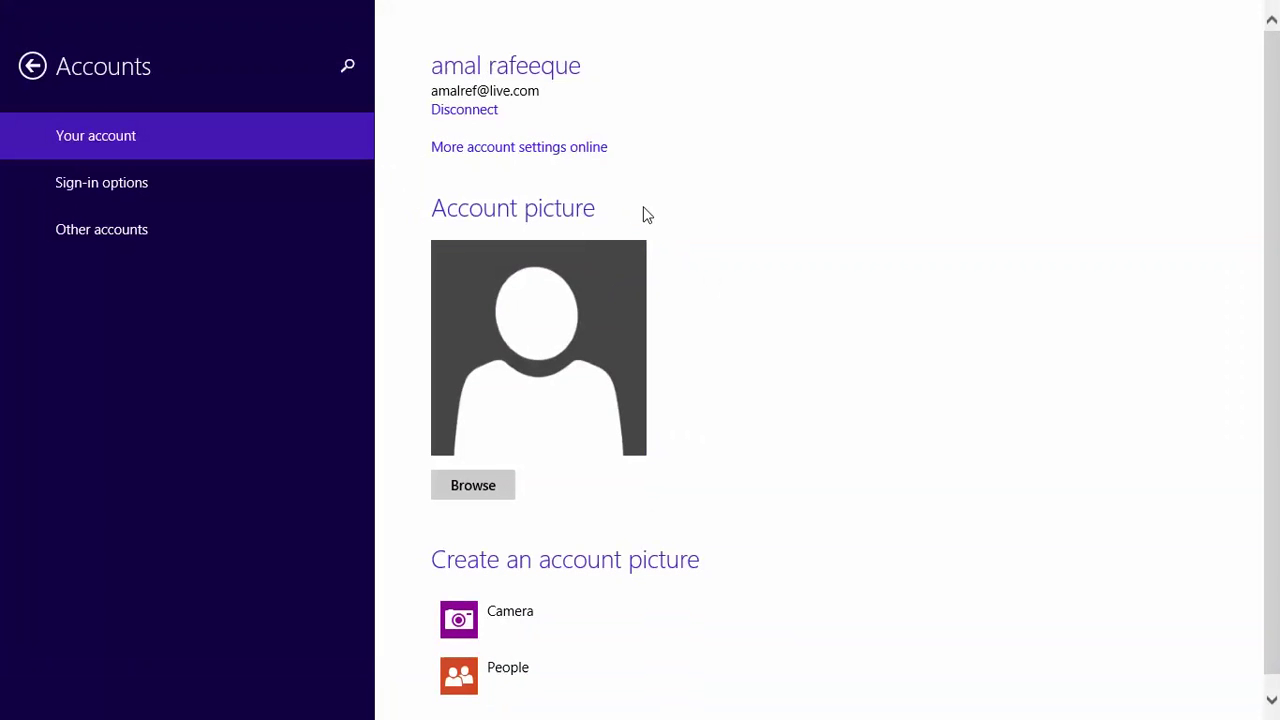
left_click(10, 10)
Reopen the Accounts page to check the Microsoft account is connected, then return to the desktop.
left_click(16, 700)
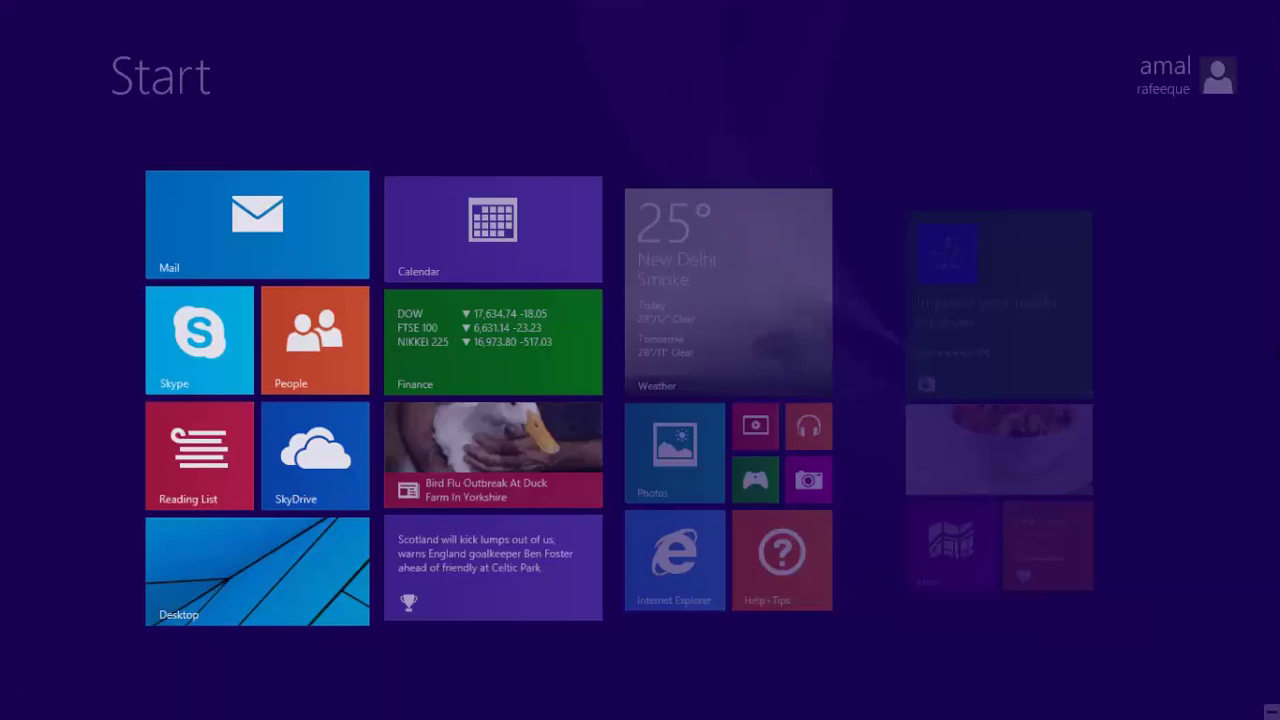
left_click(1164, 86)
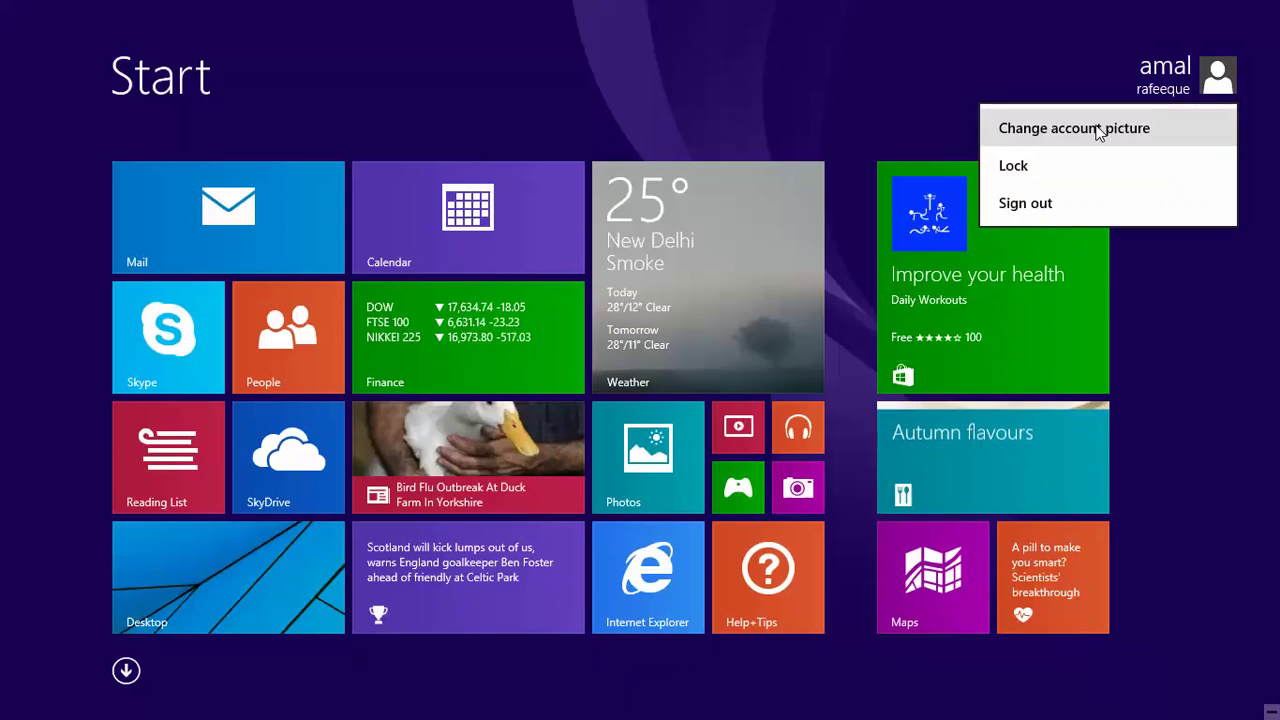
left_click(1100, 130)
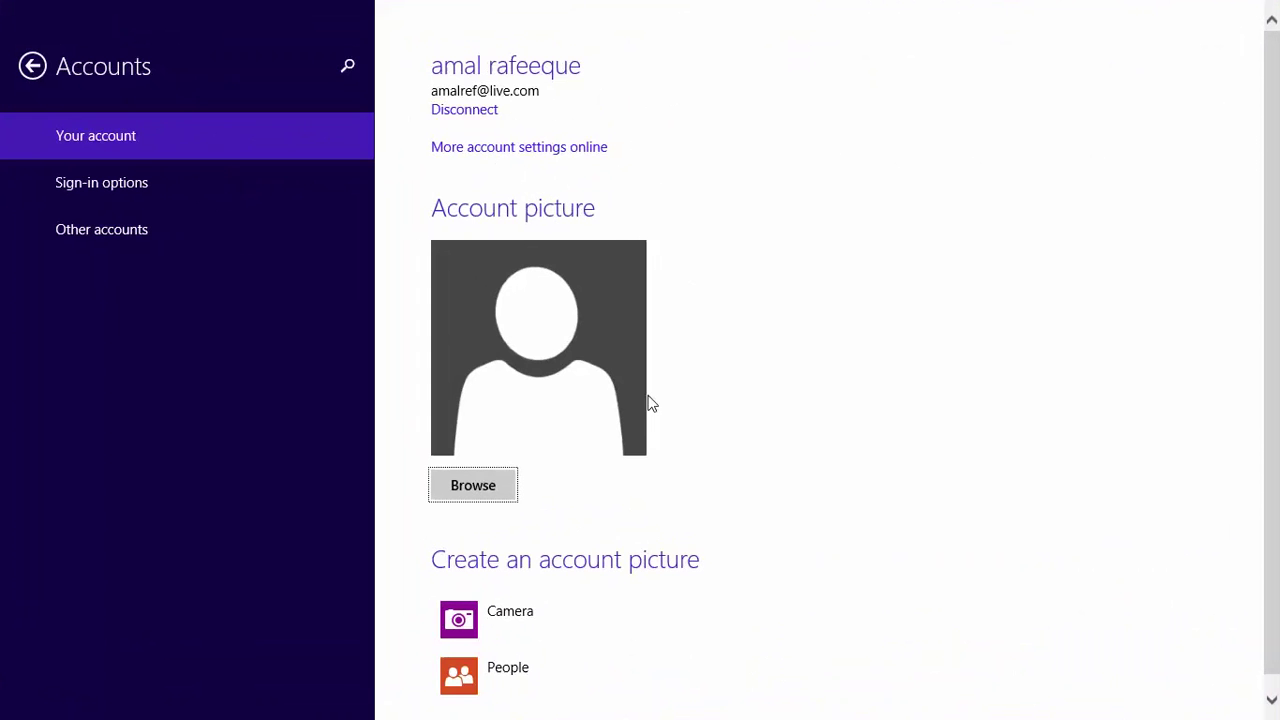
scroll(660, 405, "down", 1)
scroll(673, 410, "up", 1)
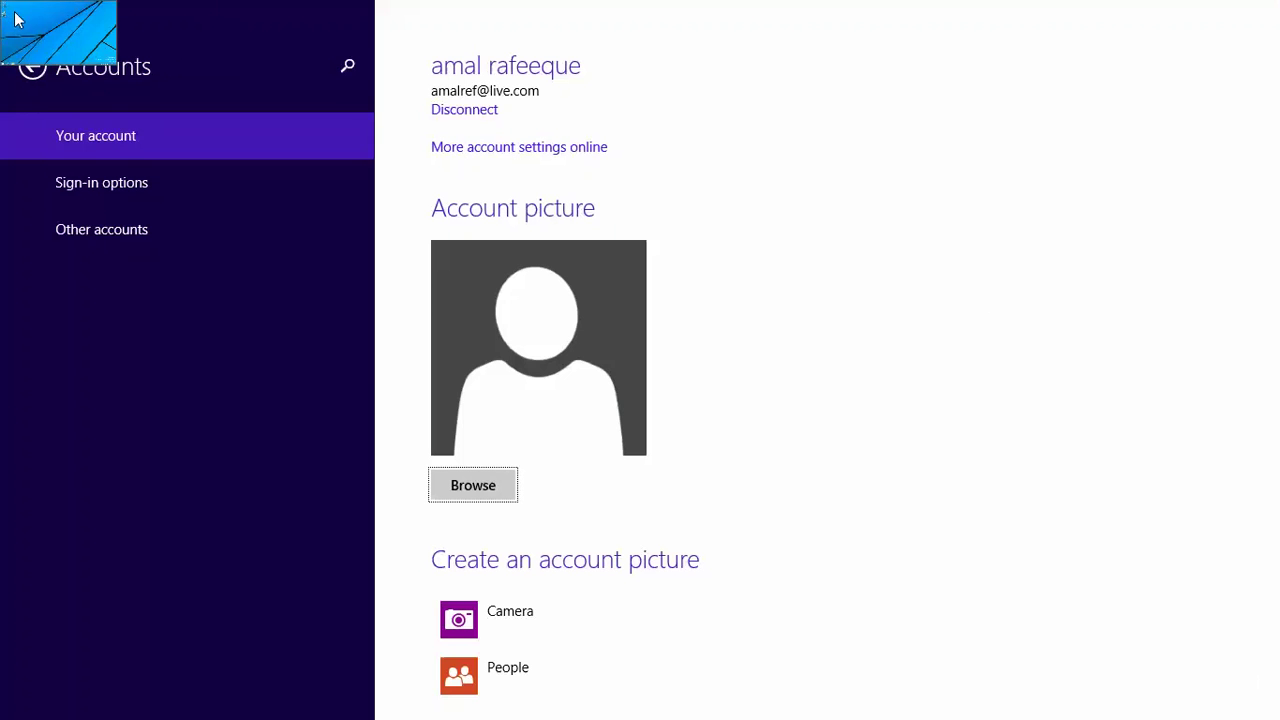
mouse_move(2, 4)
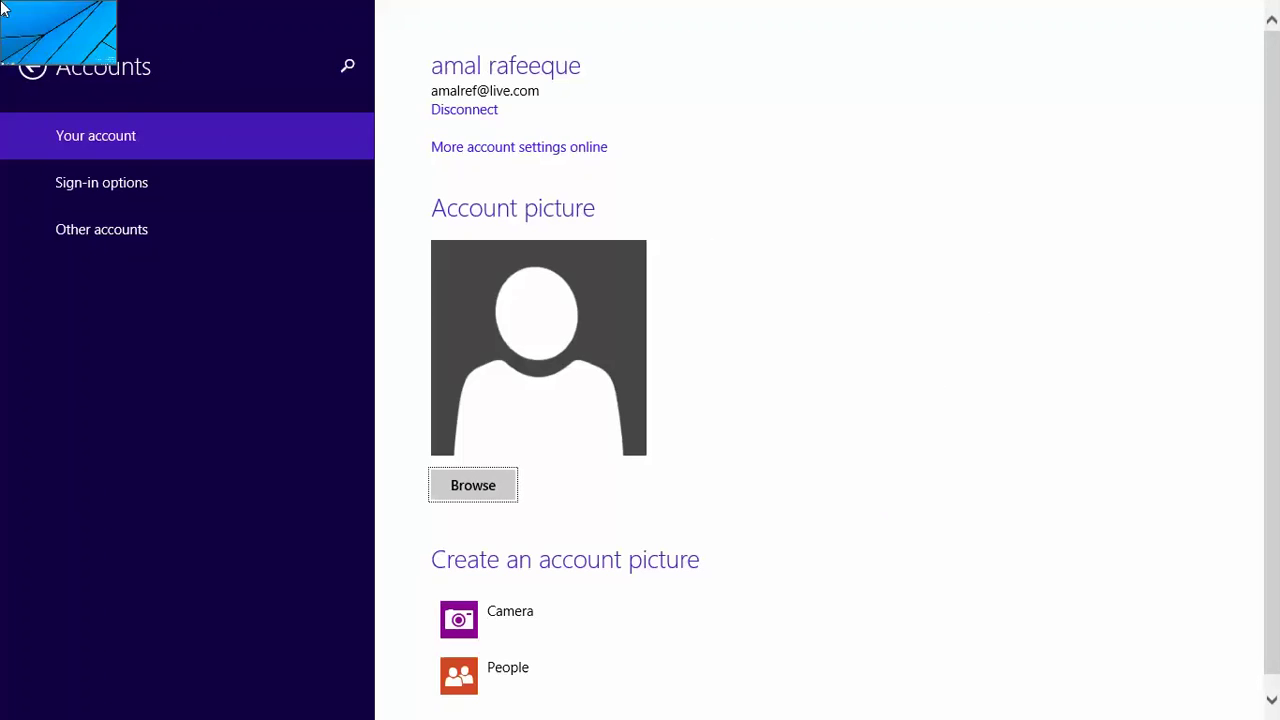
left_click(15, 15)
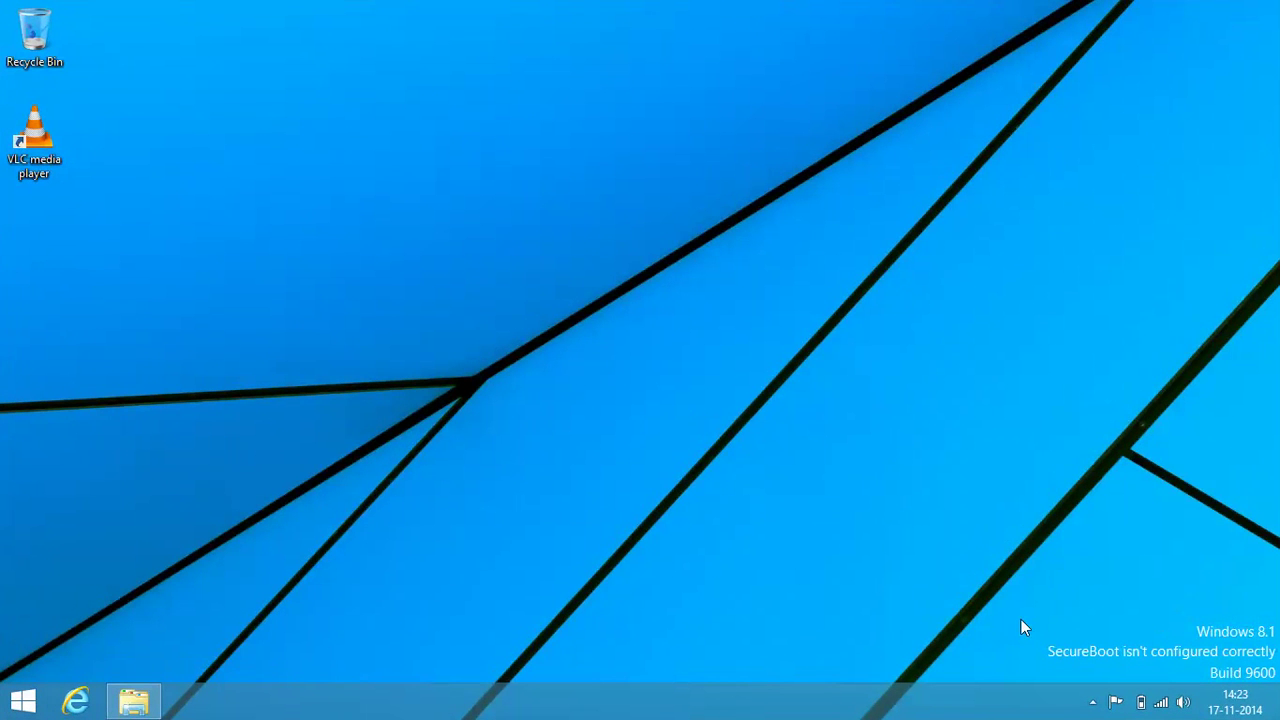